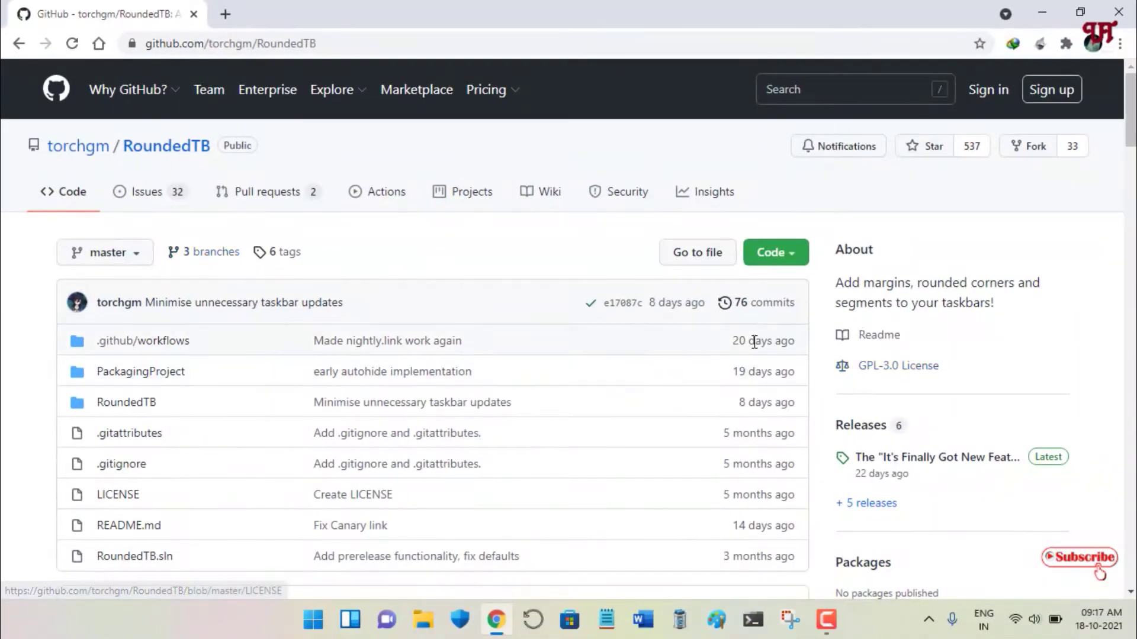
Step: Review the RoundedTB README's feature descriptions, known issues and split mode setup, and open the repository's releases page
scroll(712, 339, "down", 20)
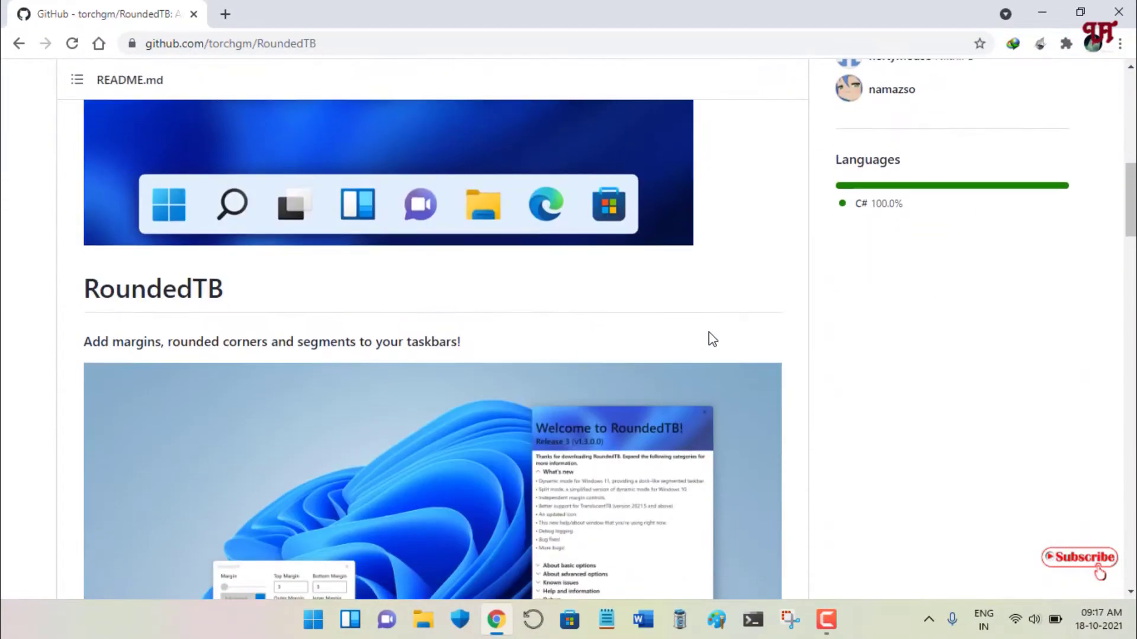
scroll(712, 339, "down", 20)
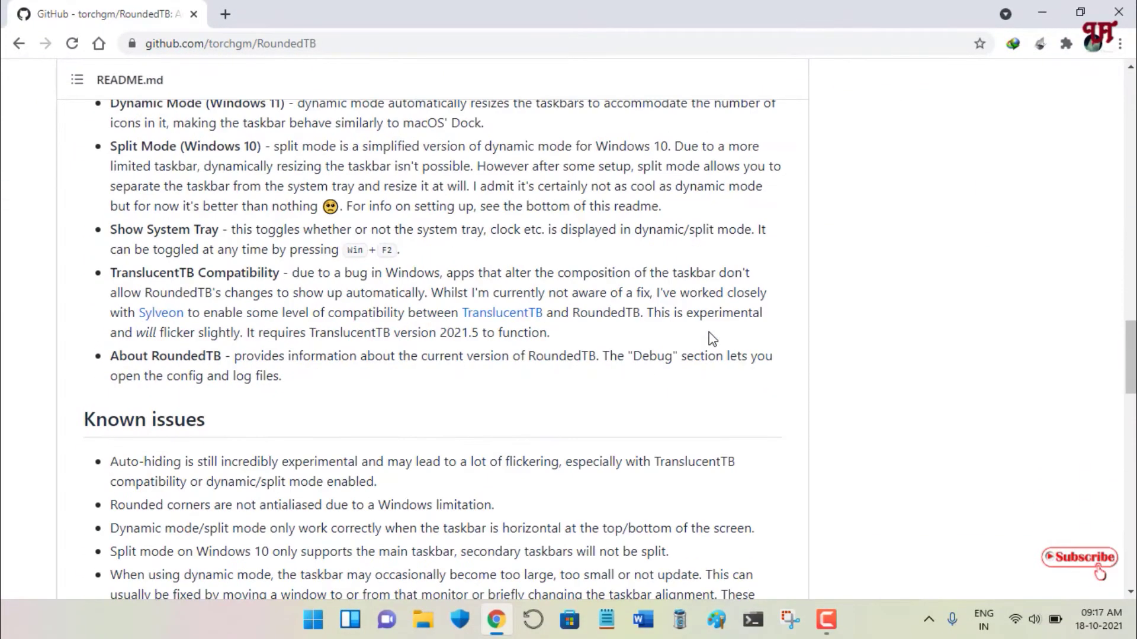
scroll(713, 339, "down", 7)
scroll(1135, 385, "down", 10)
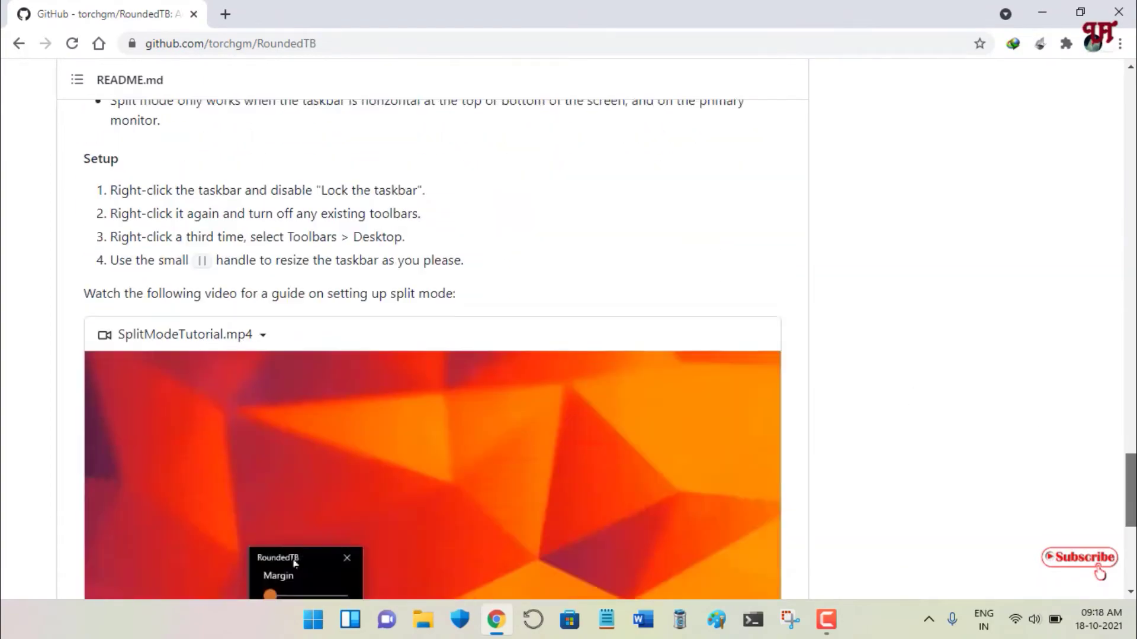
scroll(1135, 385, "up", 15)
scroll(1135, 385, "up", 20)
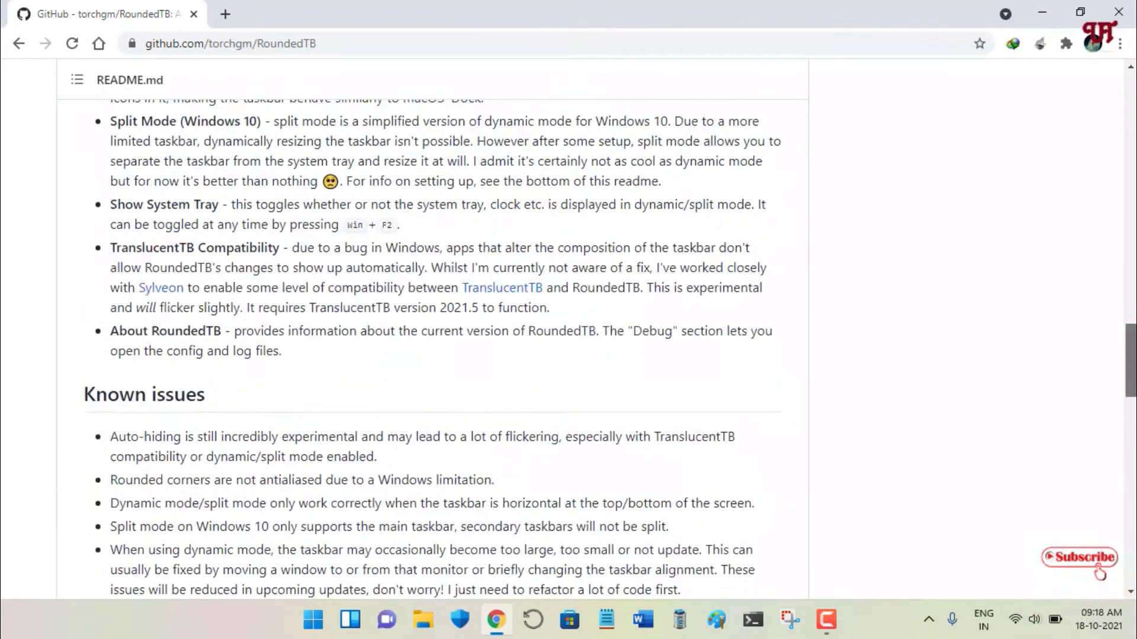
scroll(1134, 385, "up", 10)
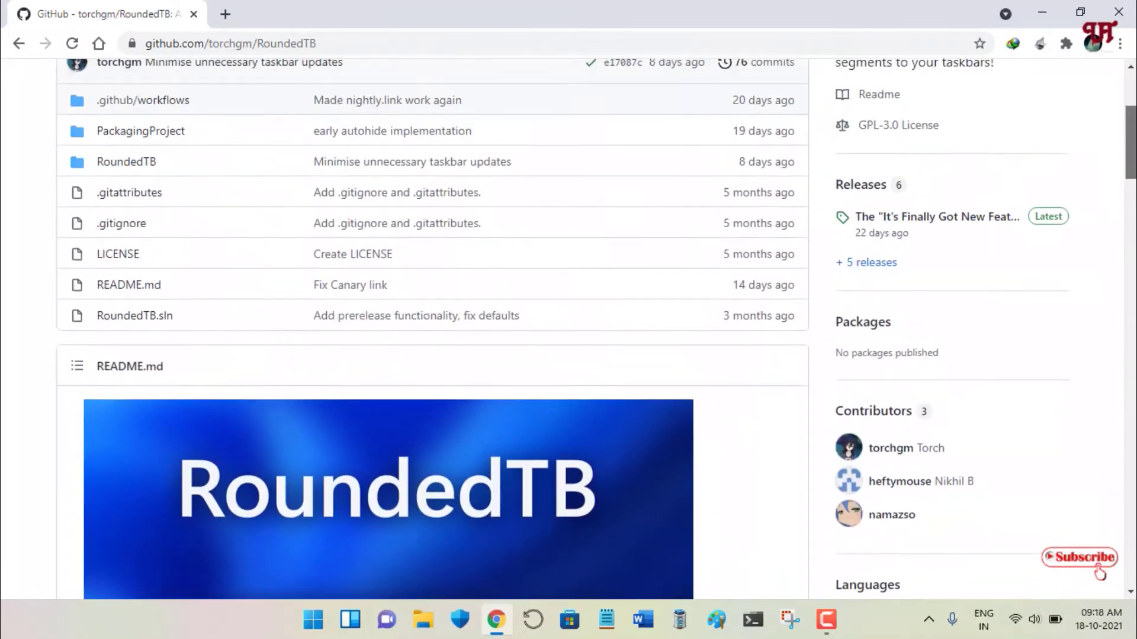
scroll(1058, 188, "up", 1)
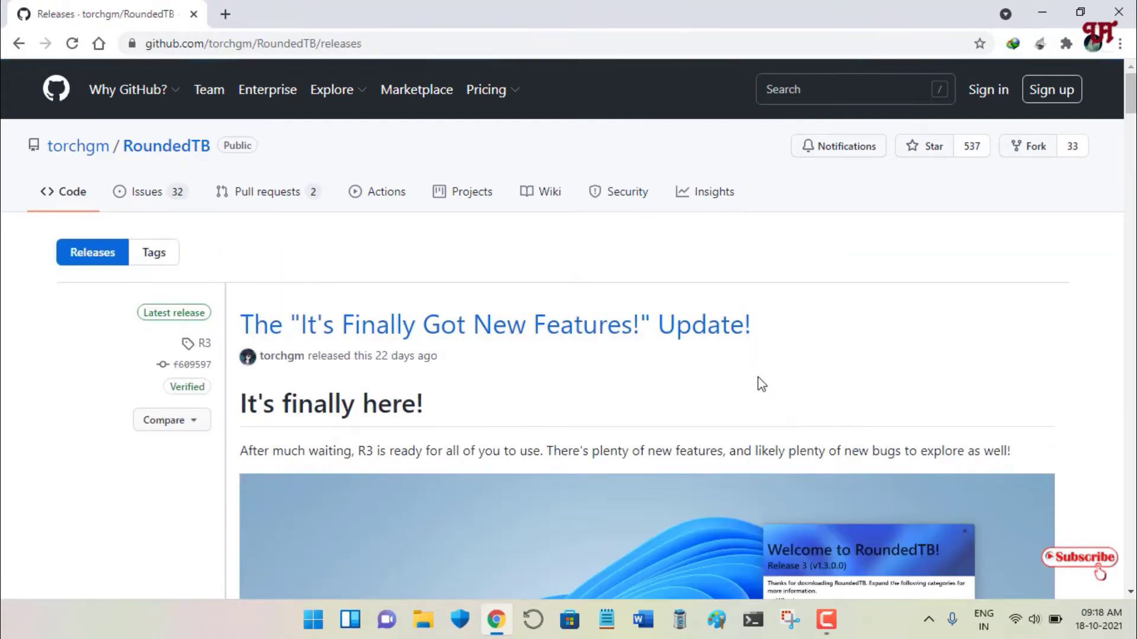
Step: Download RoundedTB_R3.zip from the assets of the latest R3 release and close the browser
scroll(757, 379, "down", 7)
scroll(758, 379, "down", 16)
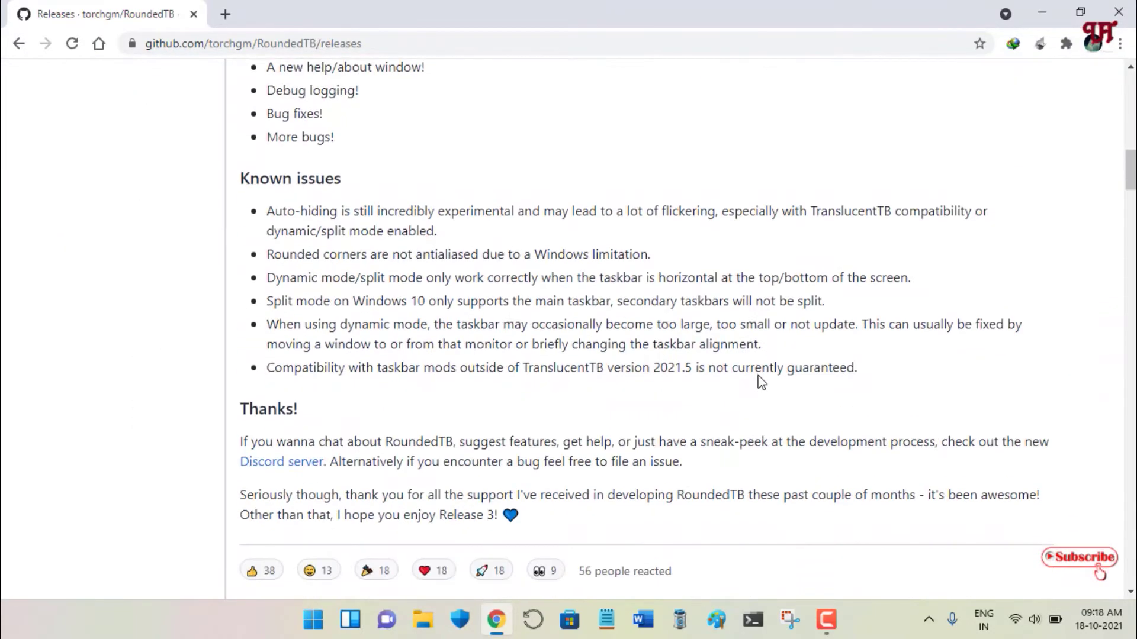
scroll(761, 382, "down", 1)
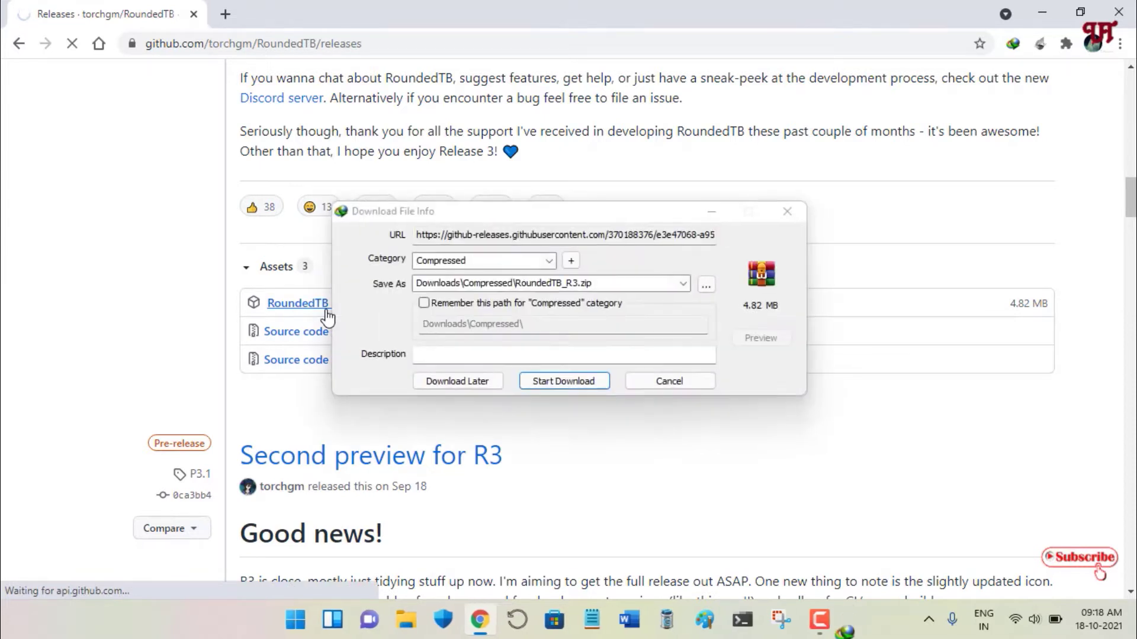
left_click(556, 381)
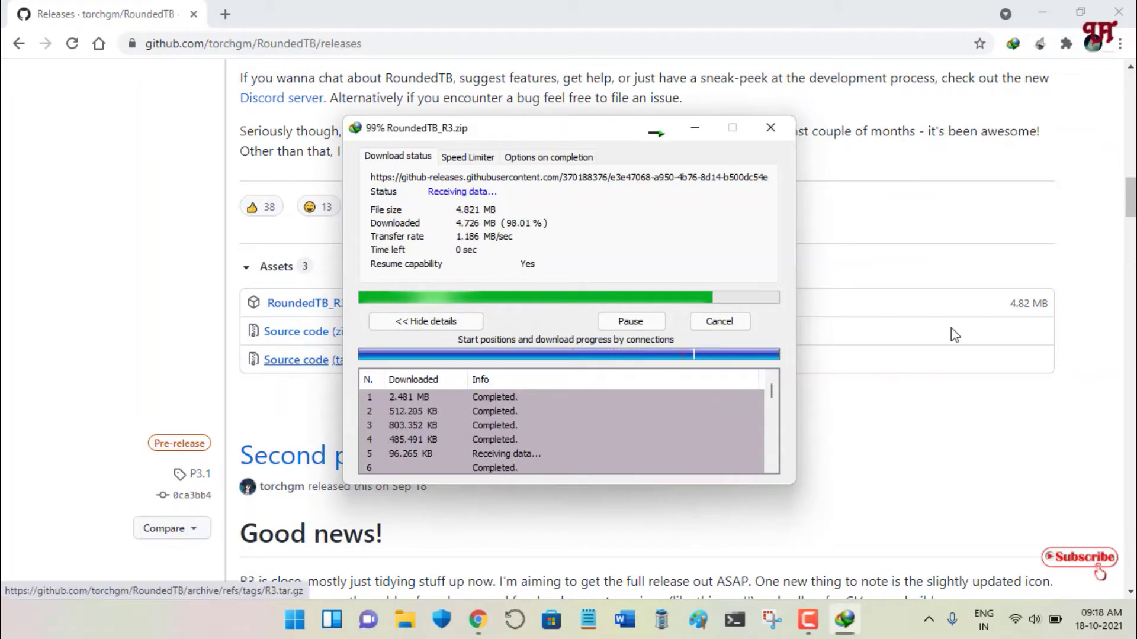
left_click(1127, 7)
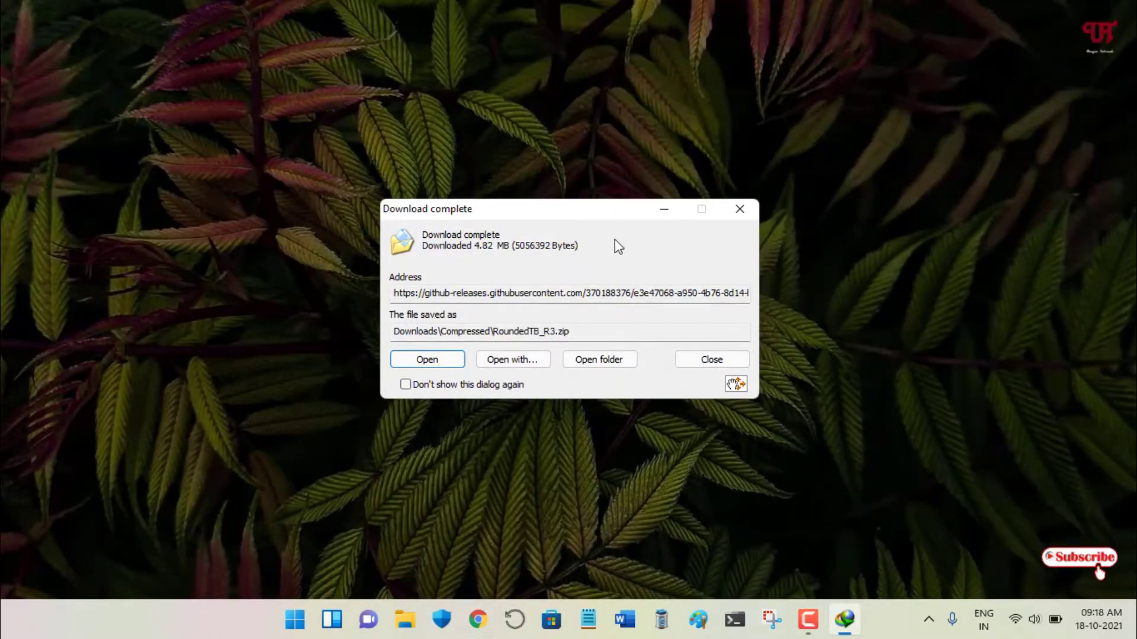
Step: Open the download folder, extract RoundedTB_R3.zip into a RoundedTB_R3 folder there, and close the archive window
left_click(614, 362)
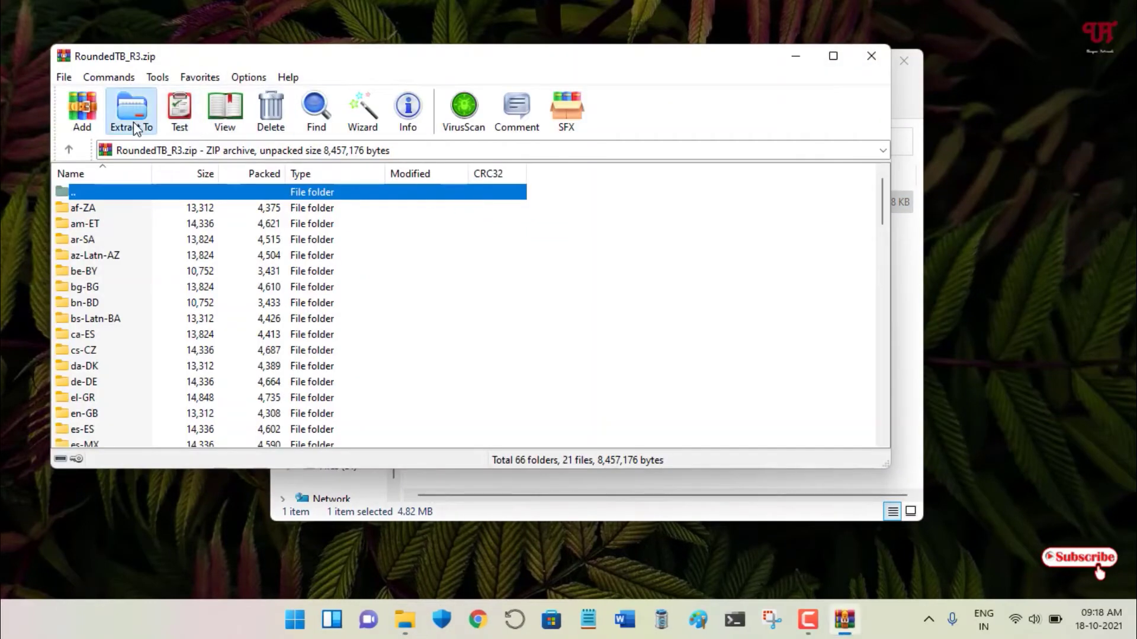
left_click(133, 122)
left_click(507, 440)
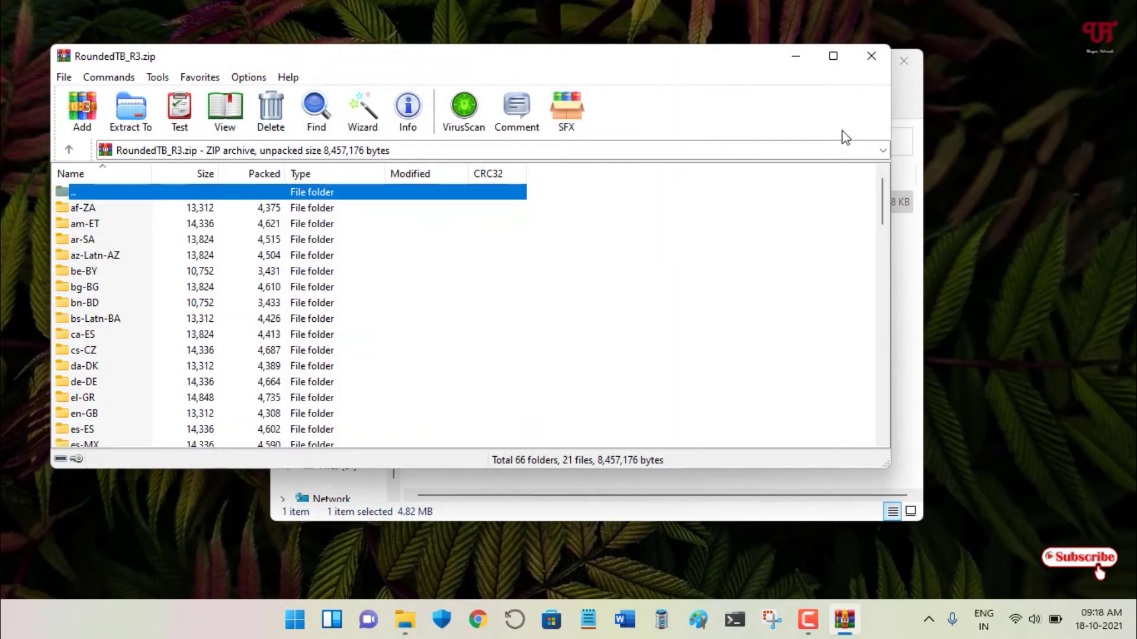
left_click(882, 62)
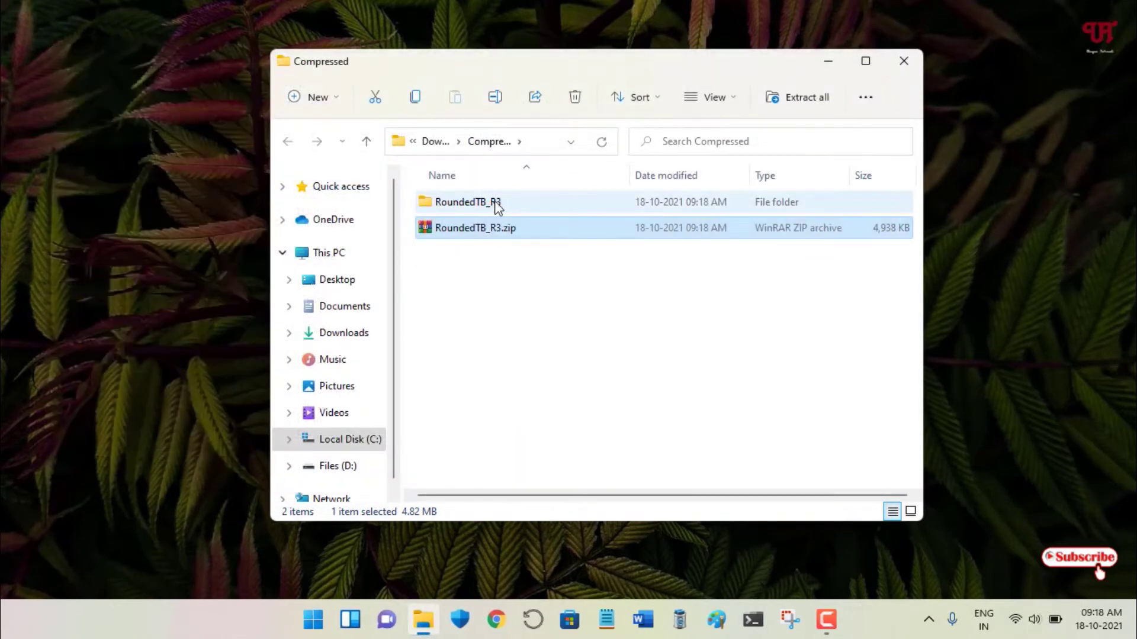
Step: Launch RoundedTB.exe from the extracted RoundedTB_R3 folder and minimize the folder window
double_click(471, 206)
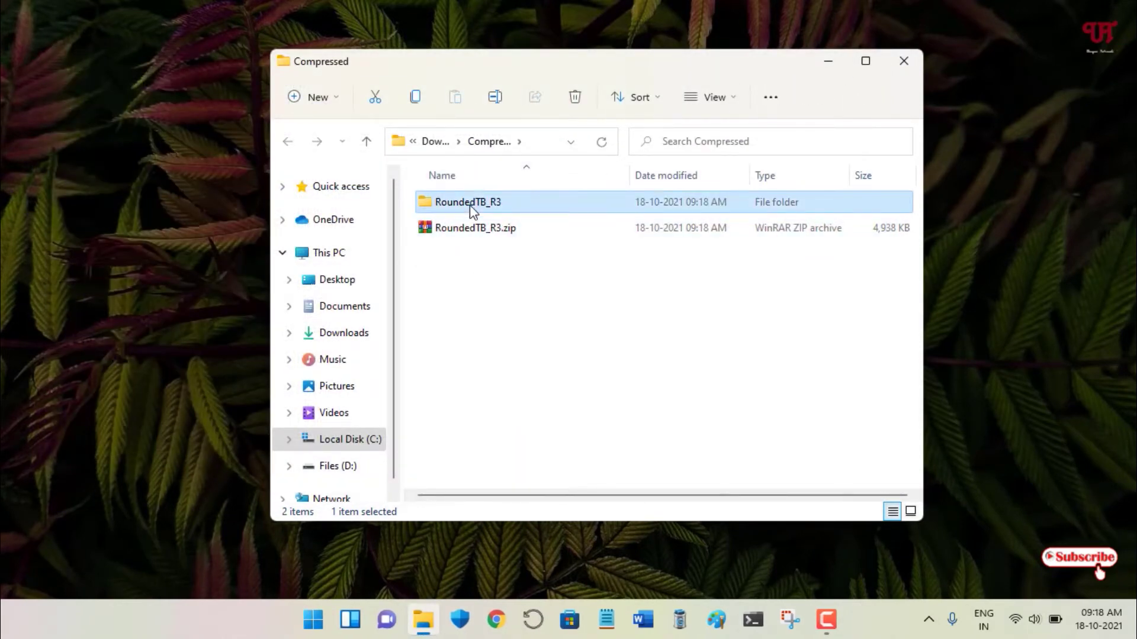
scroll(533, 291, "down", 20)
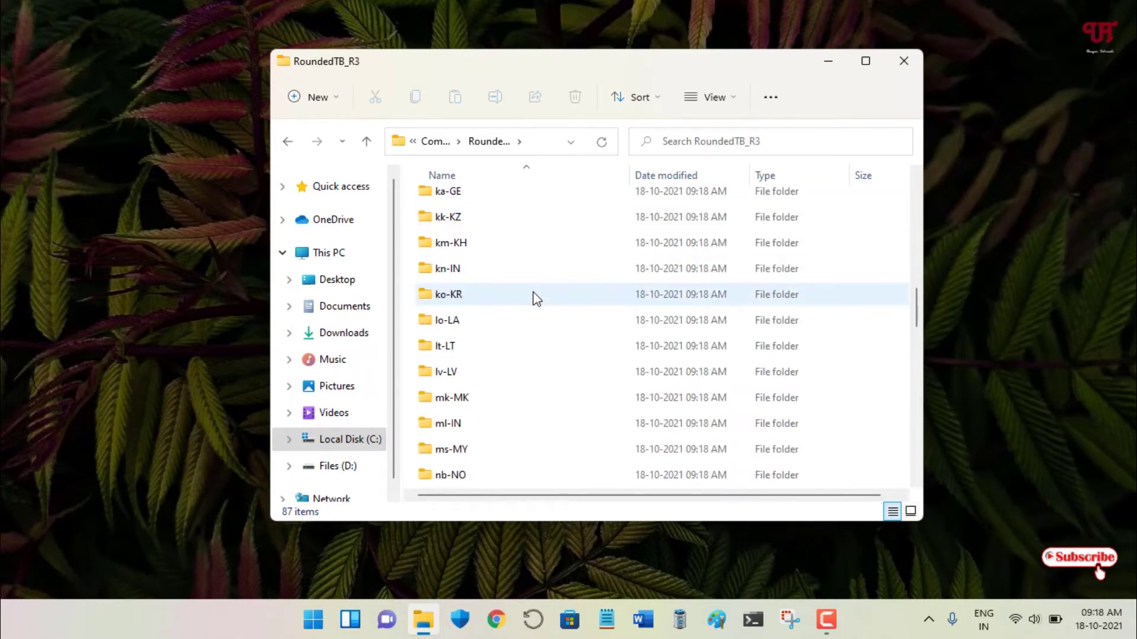
scroll(535, 296, "down", 4)
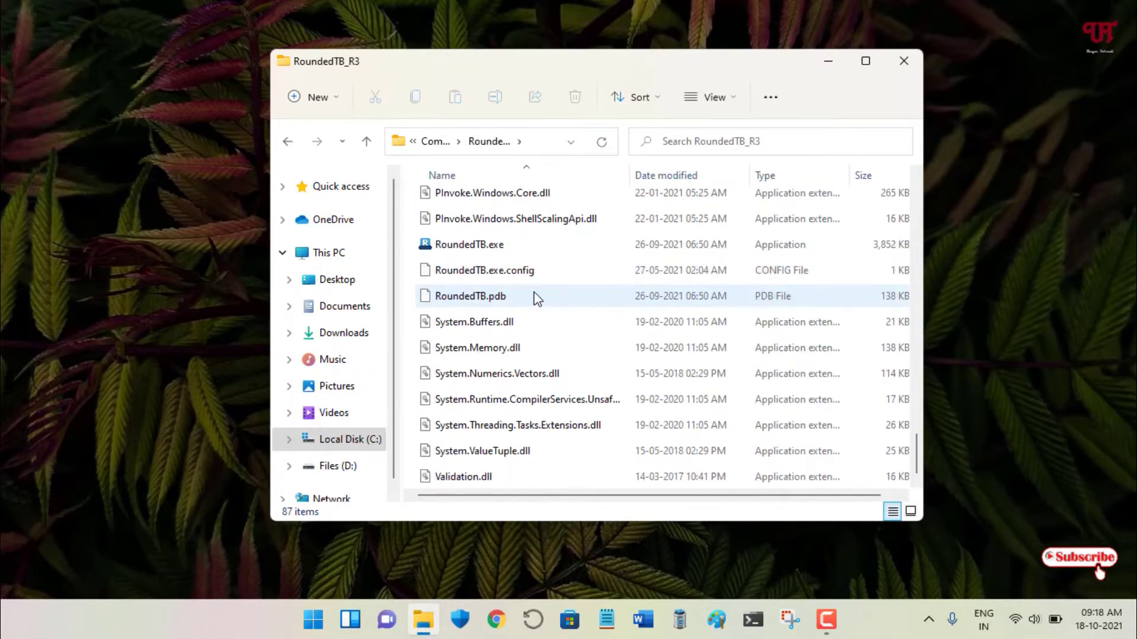
left_click(486, 251)
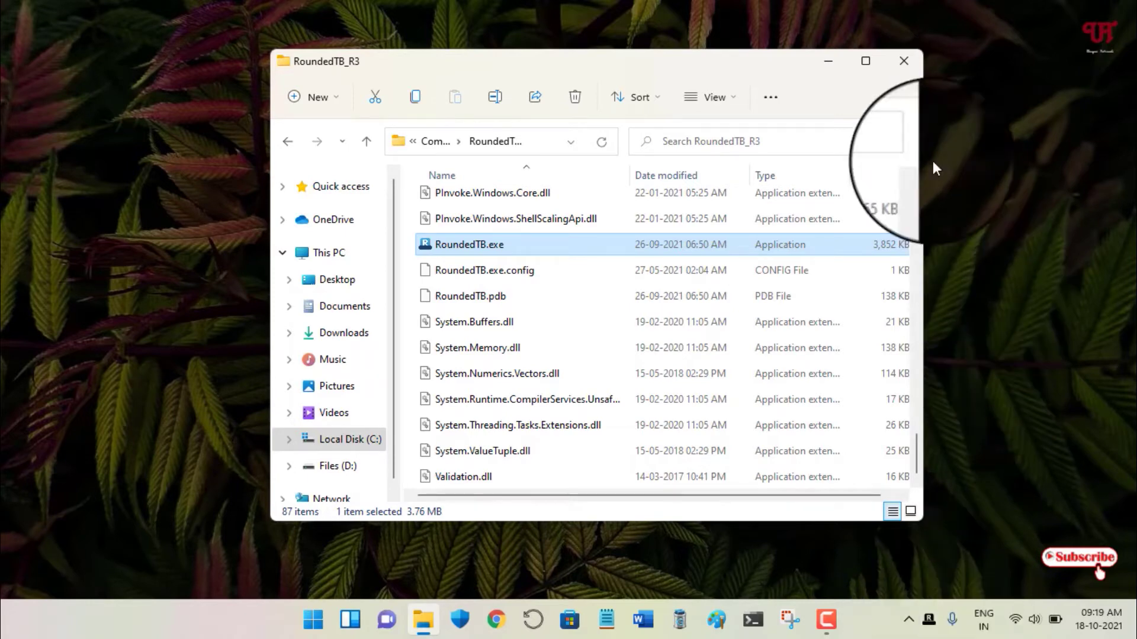
left_click(826, 64)
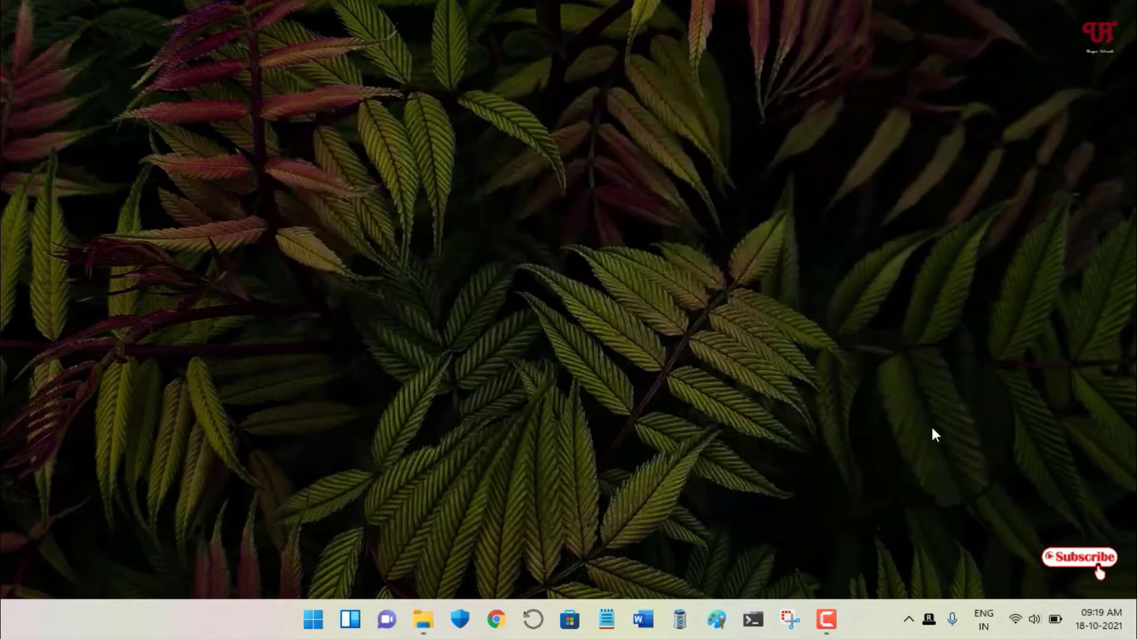
Step: Show the RoundedTB settings window near the middle of the desktop and expand its advanced options
right_click(930, 621)
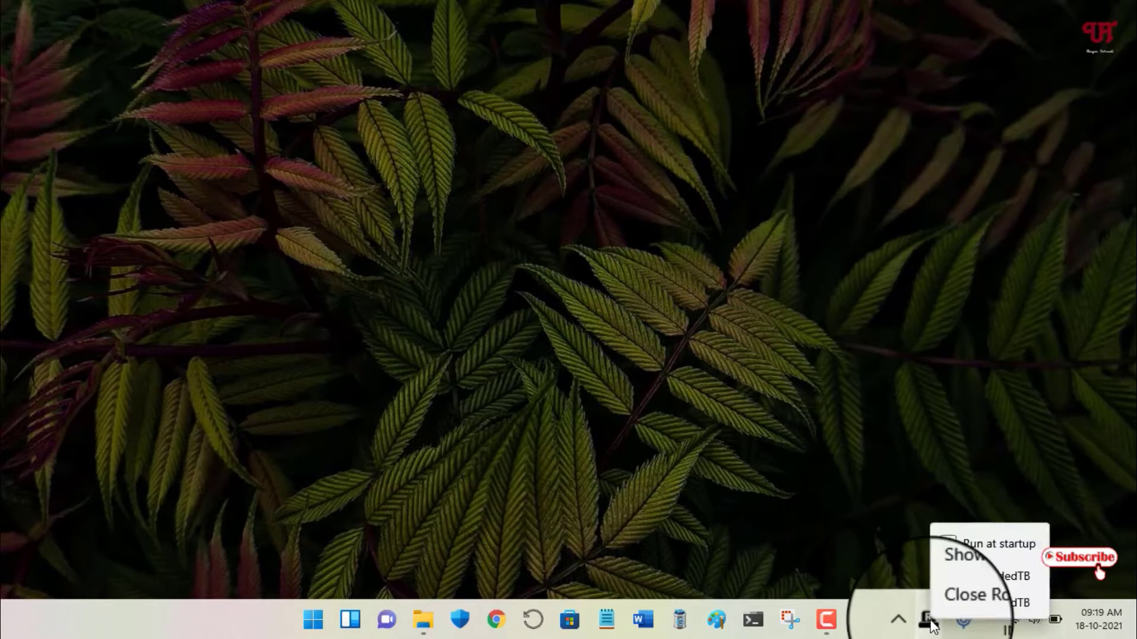
left_click(964, 584)
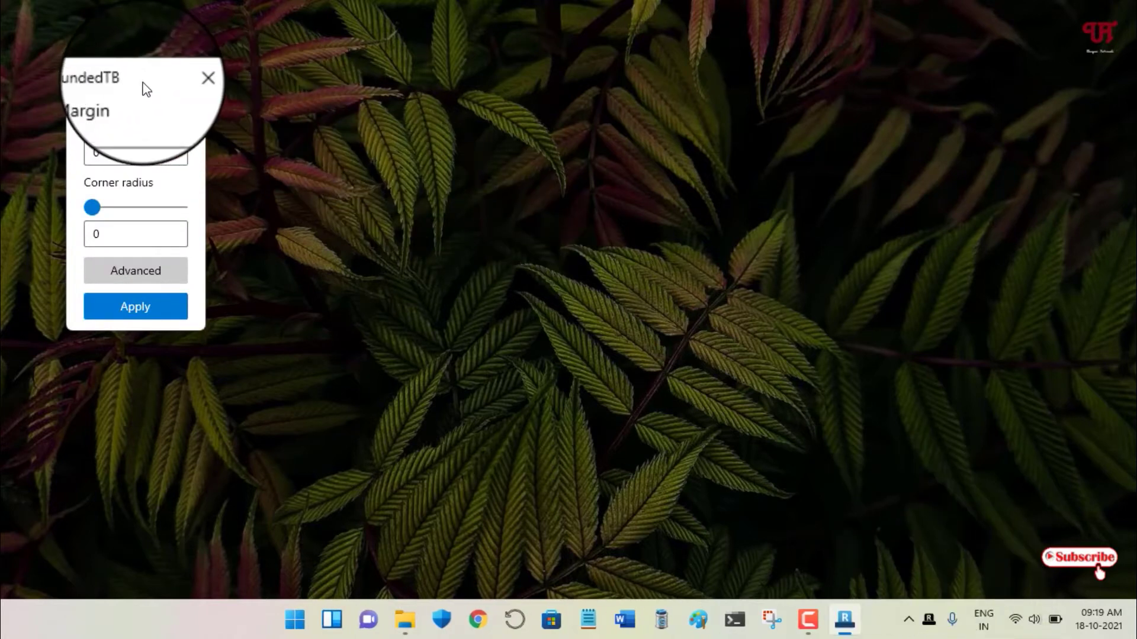
left_click_drag(142, 89, 552, 143)
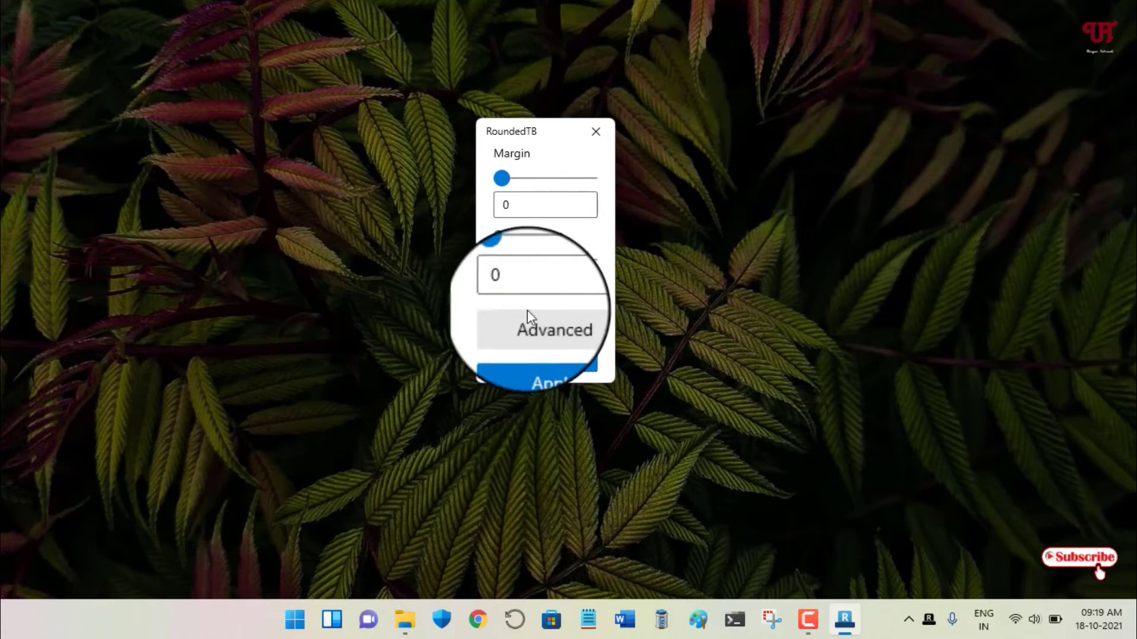
left_click(524, 326)
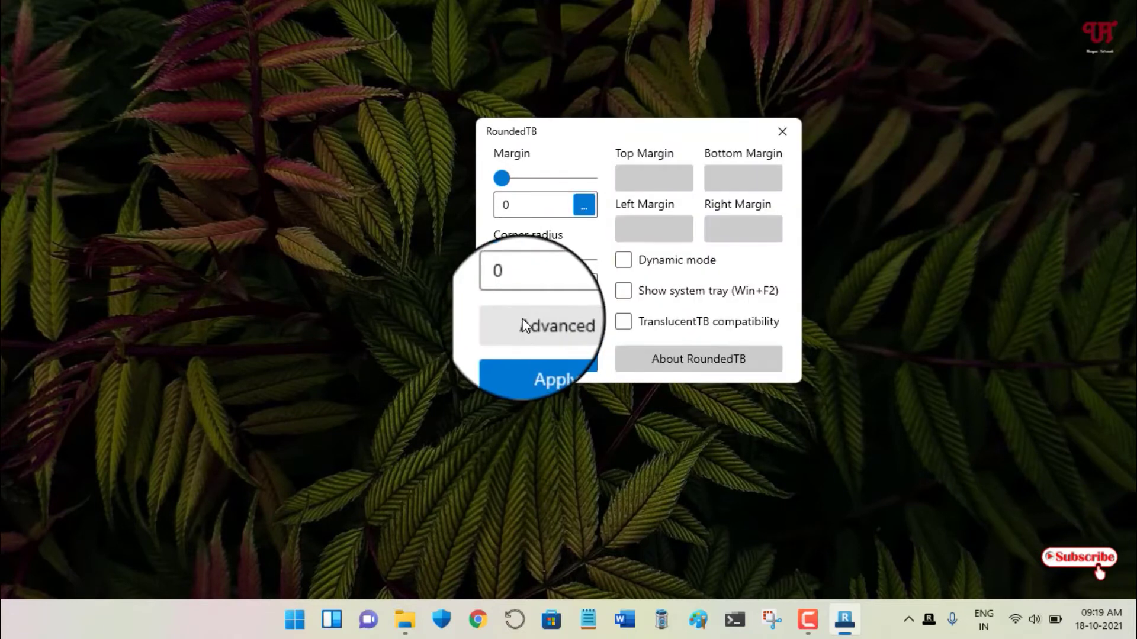
left_click_drag(673, 127, 600, 121)
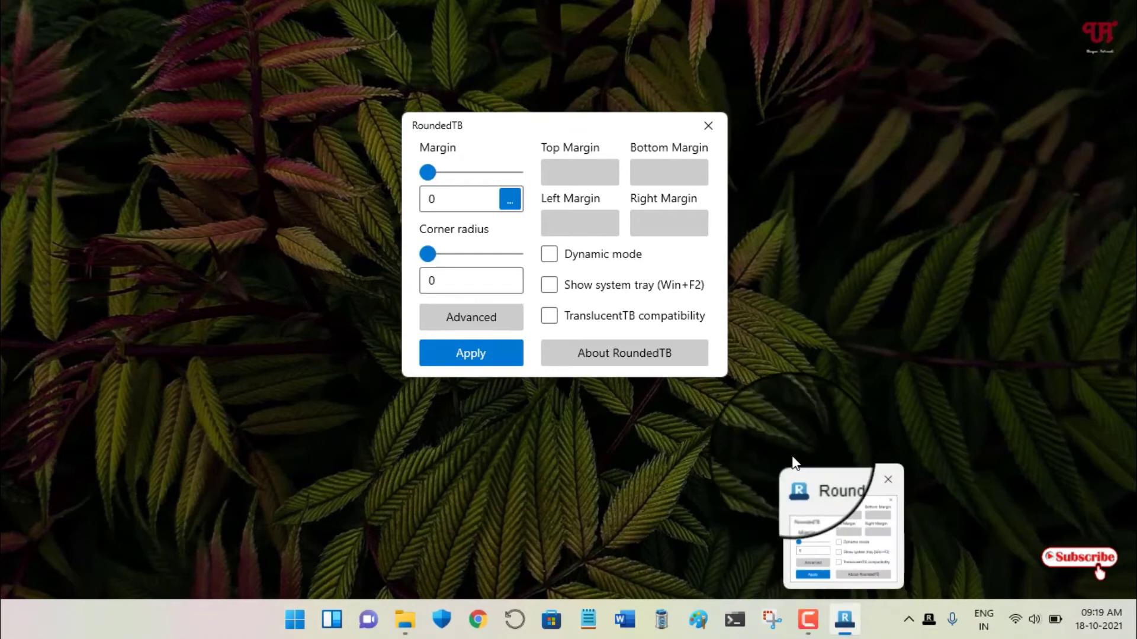
Step: Try taskbar margins of 12 and 3 with a corner radius of 48, and reset margin and radius to 0
left_click_drag(428, 173, 472, 173)
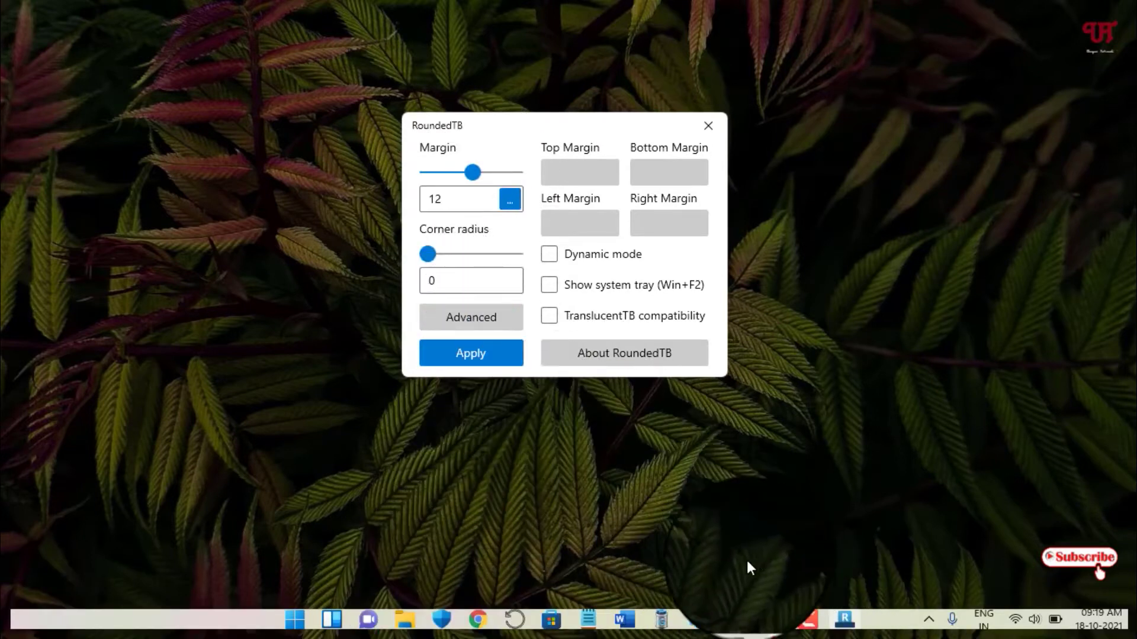
left_click_drag(472, 172, 440, 172)
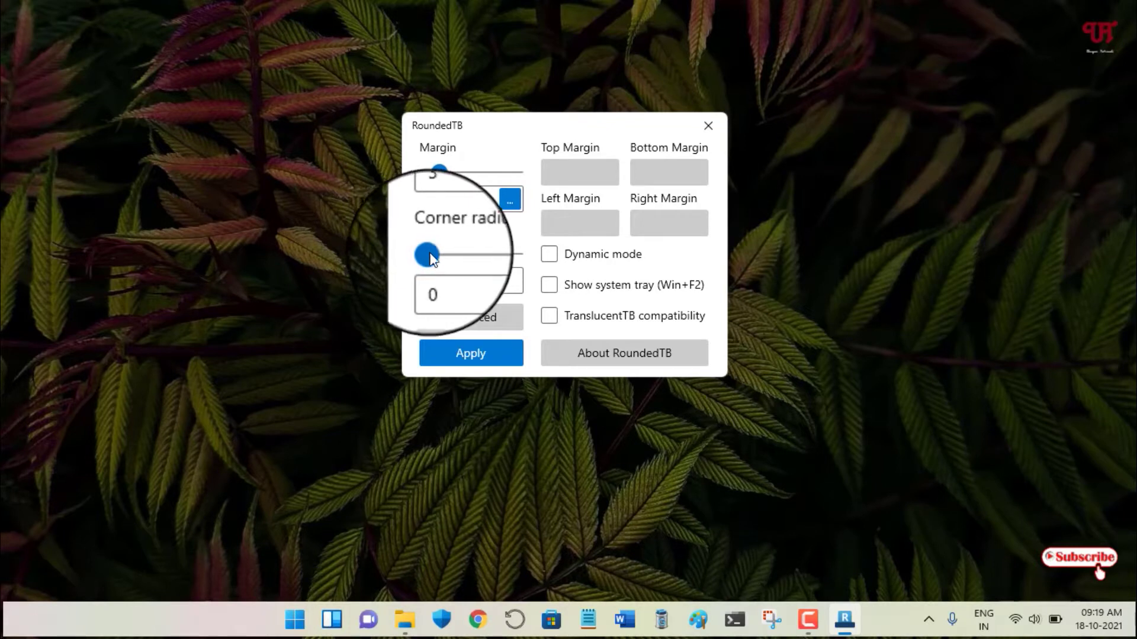
left_click_drag(428, 254, 534, 270)
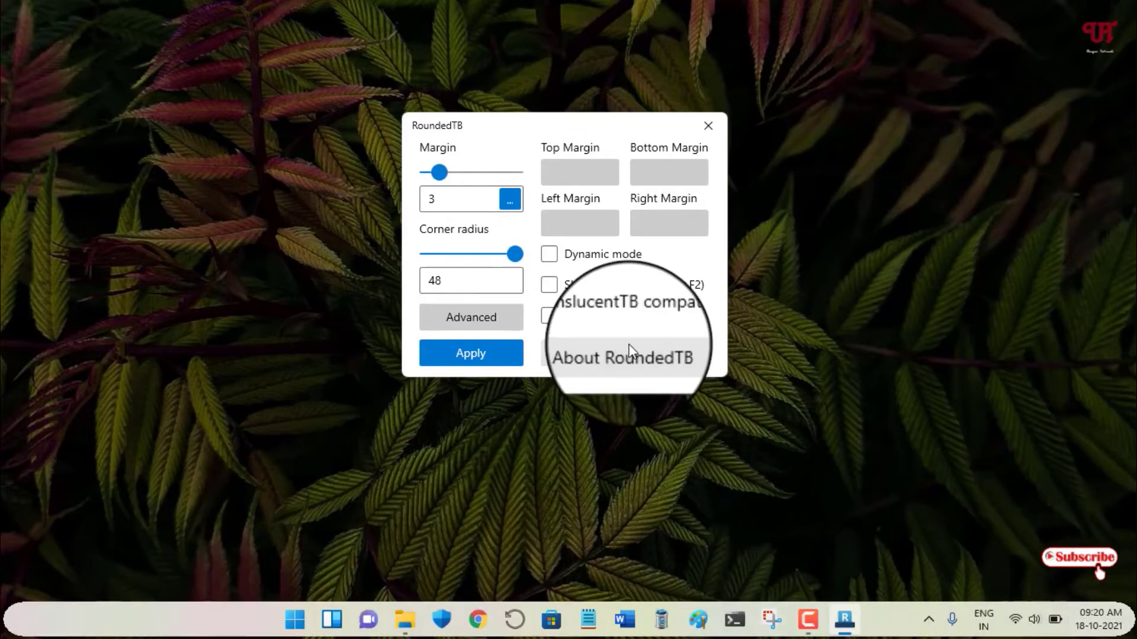
left_click_drag(515, 255, 432, 255)
left_click_drag(438, 172, 421, 177)
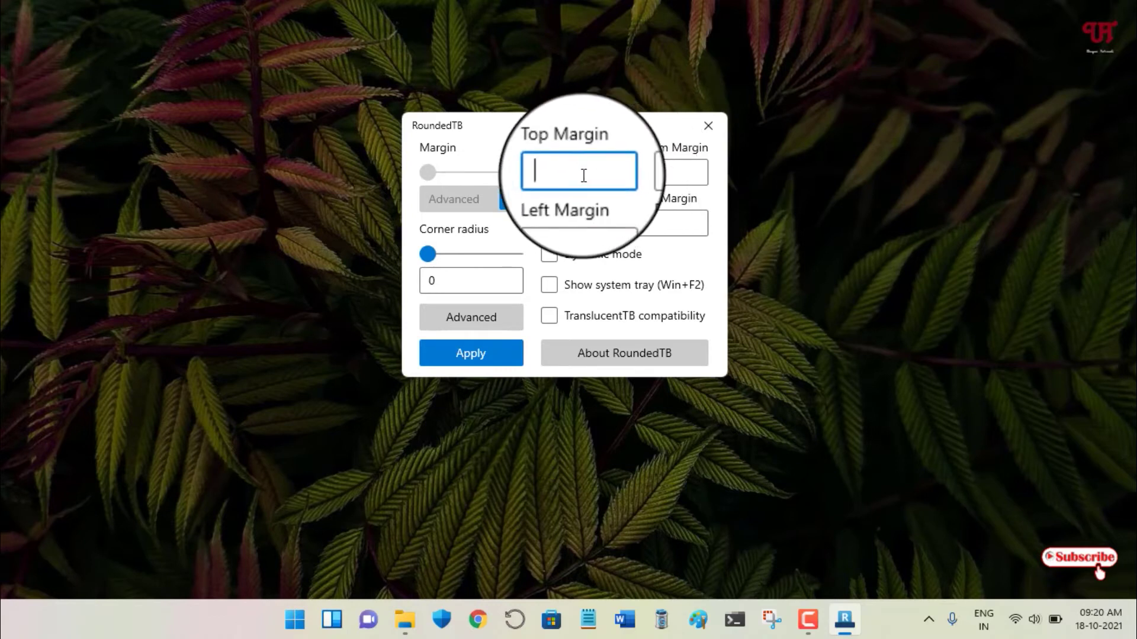
Step: Apply independent taskbar margins of 4 top, 4 bottom, 370 left and 3 right with a corner radius of 7
type("4")
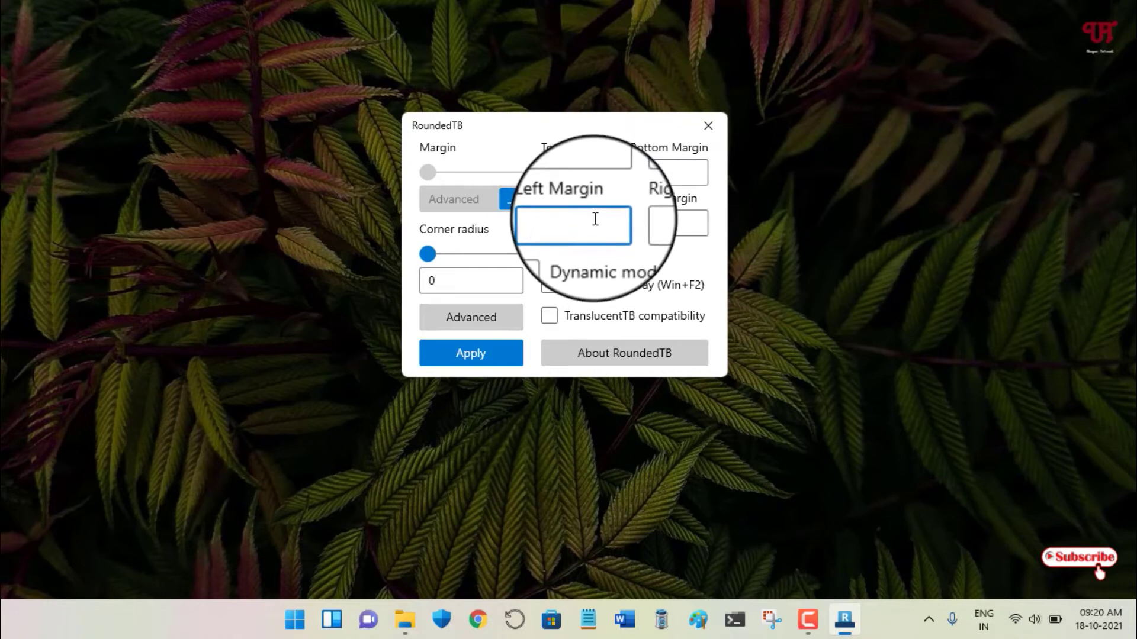
type("10")
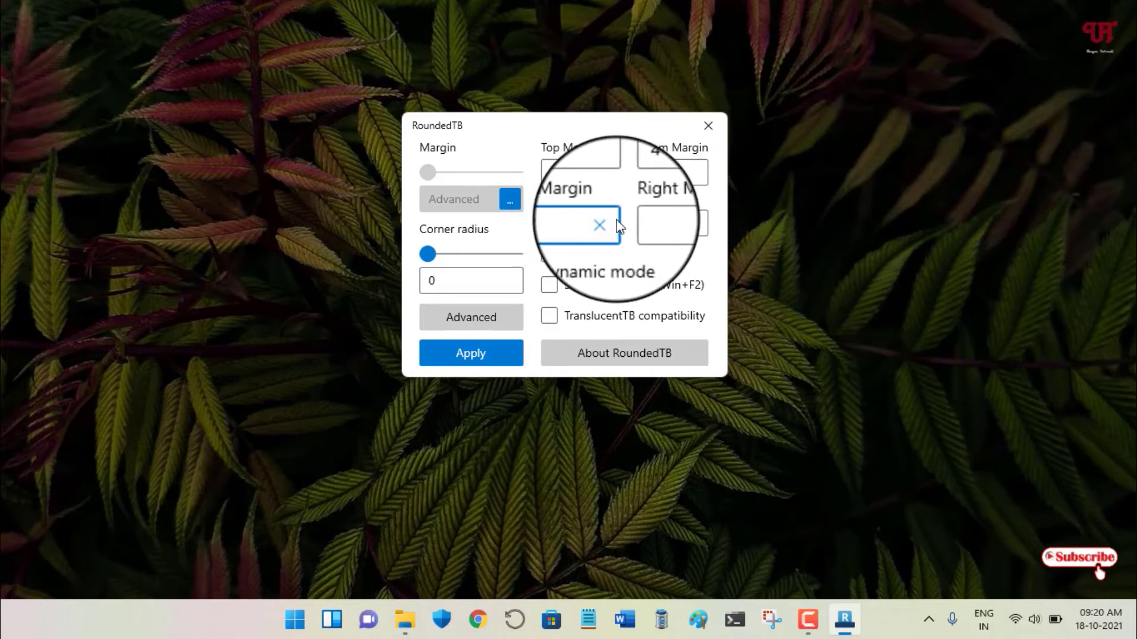
left_click(652, 220)
type("3")
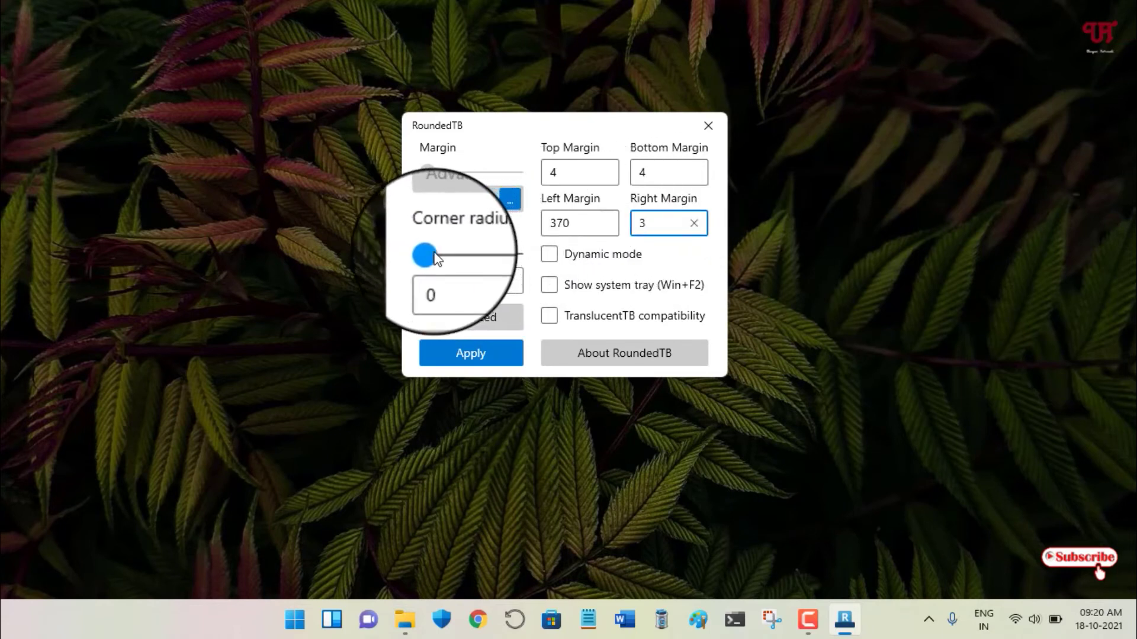
left_click_drag(434, 261, 445, 255)
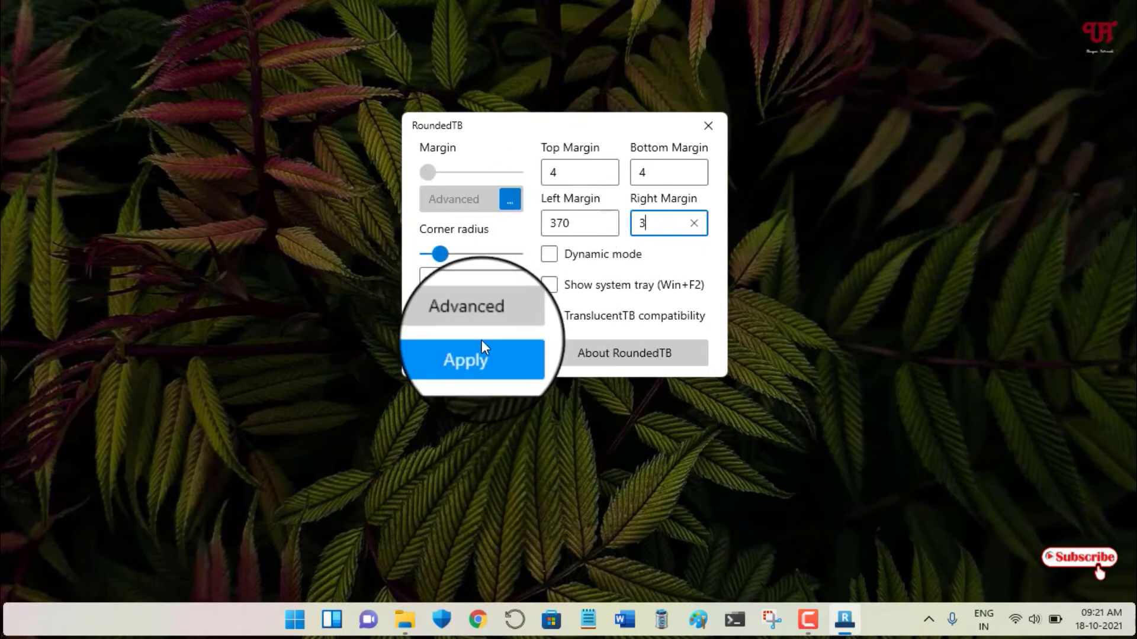
left_click(485, 362)
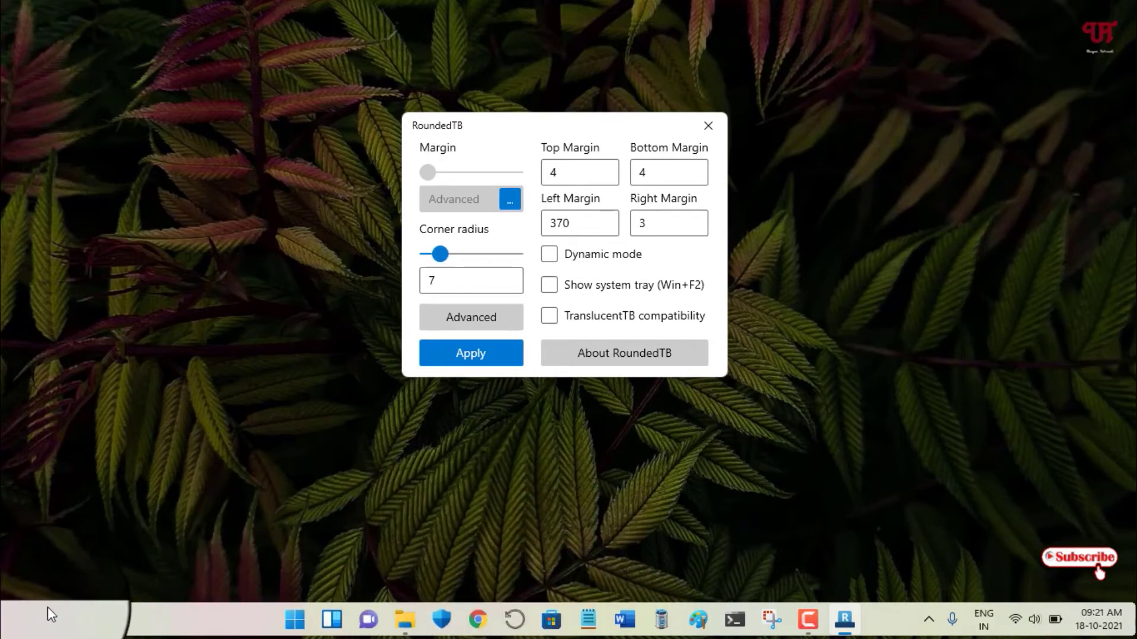
Step: Enable Dynamic mode, apply it to the taskbar, and close the RoundedTB settings window
left_click(550, 255)
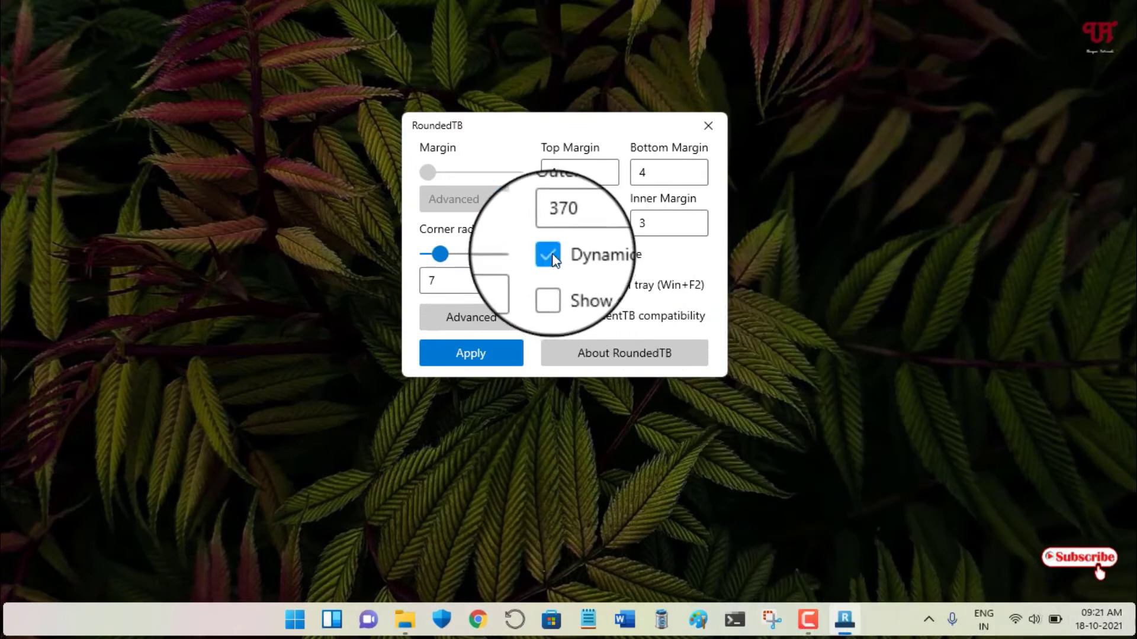
left_click(478, 353)
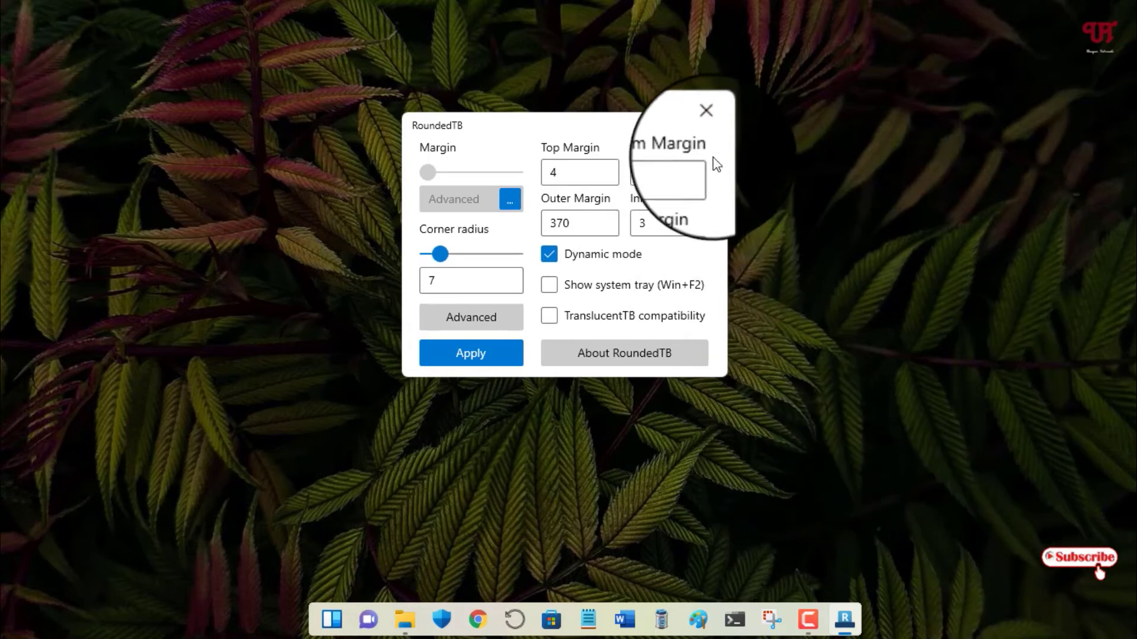
left_click(710, 127)
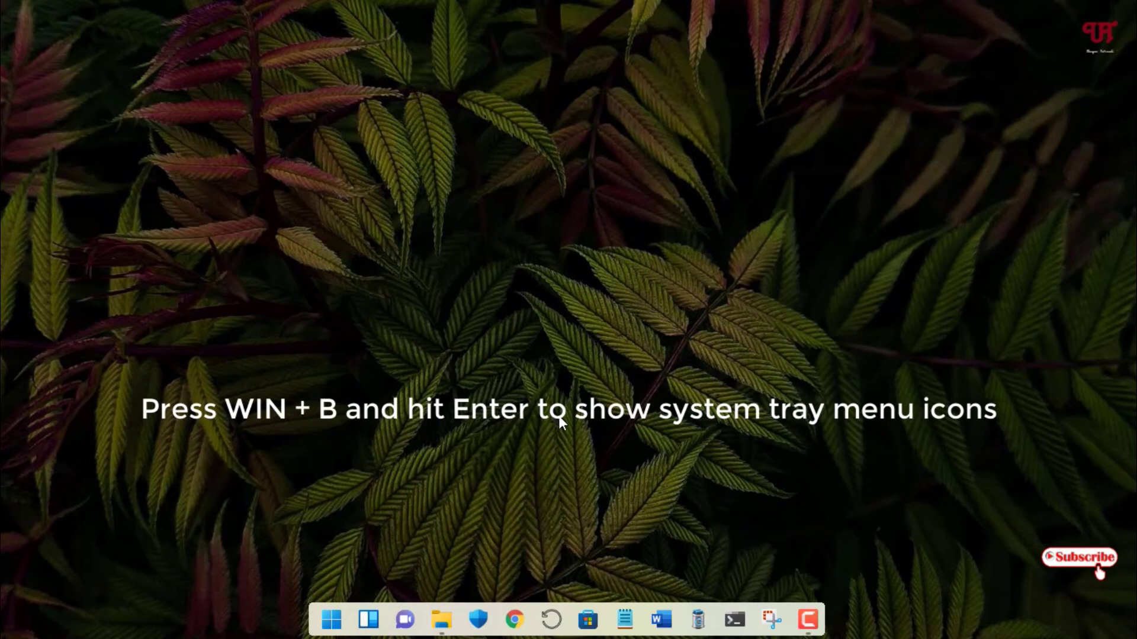
Step: Reopen the RoundedTB settings window from the hidden system tray icons and apply the taskbar settings with Dynamic mode disabled
key("super+b")
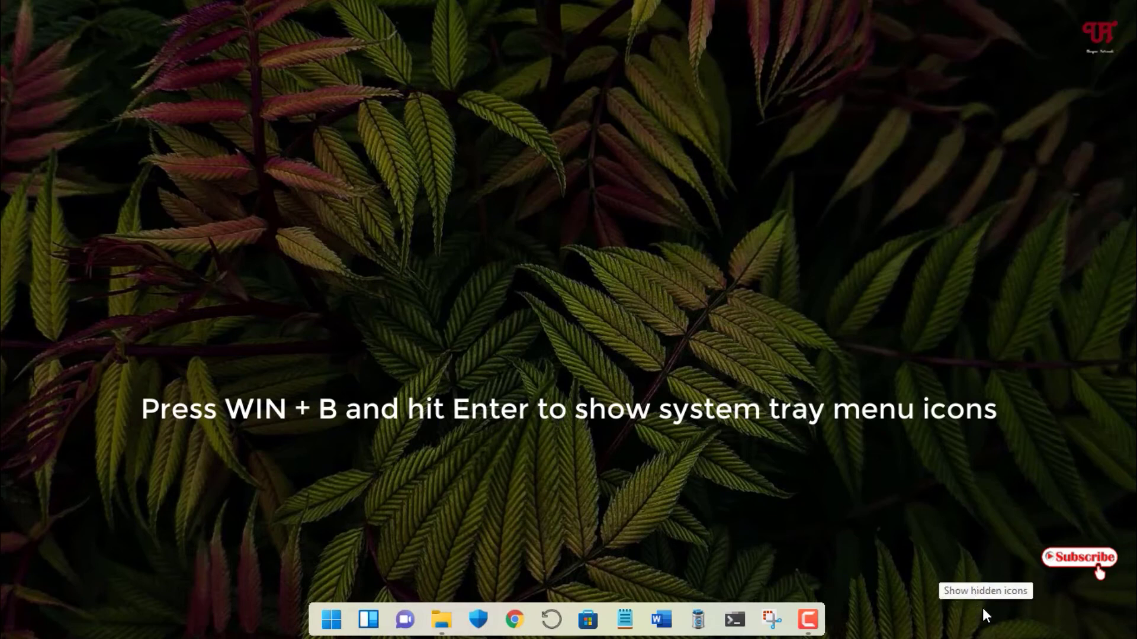
key("Return")
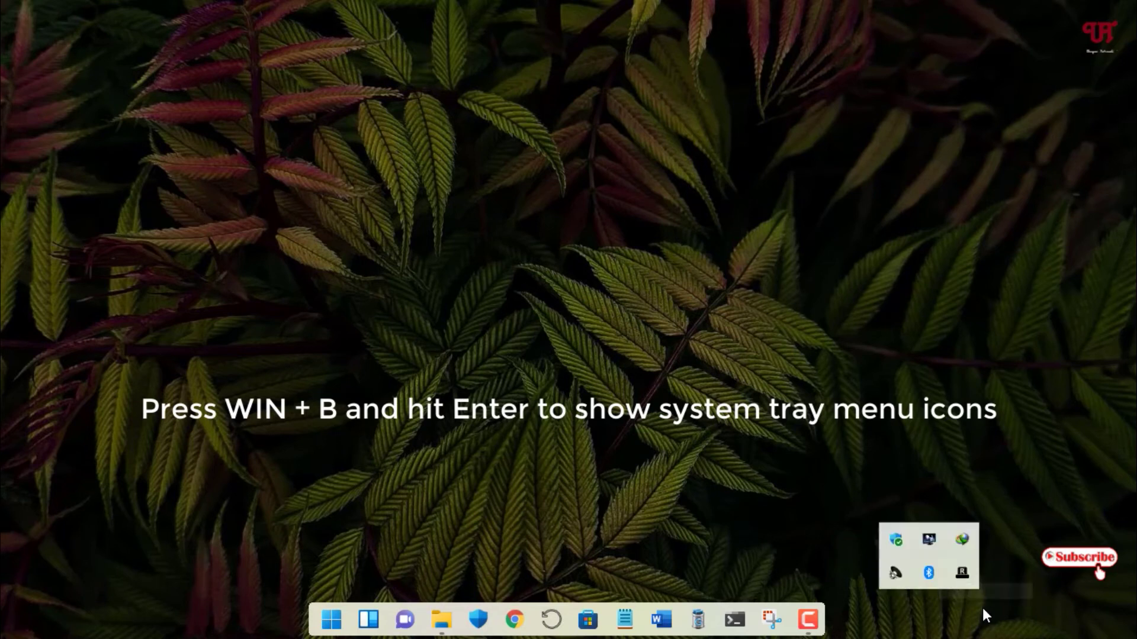
right_click(961, 576)
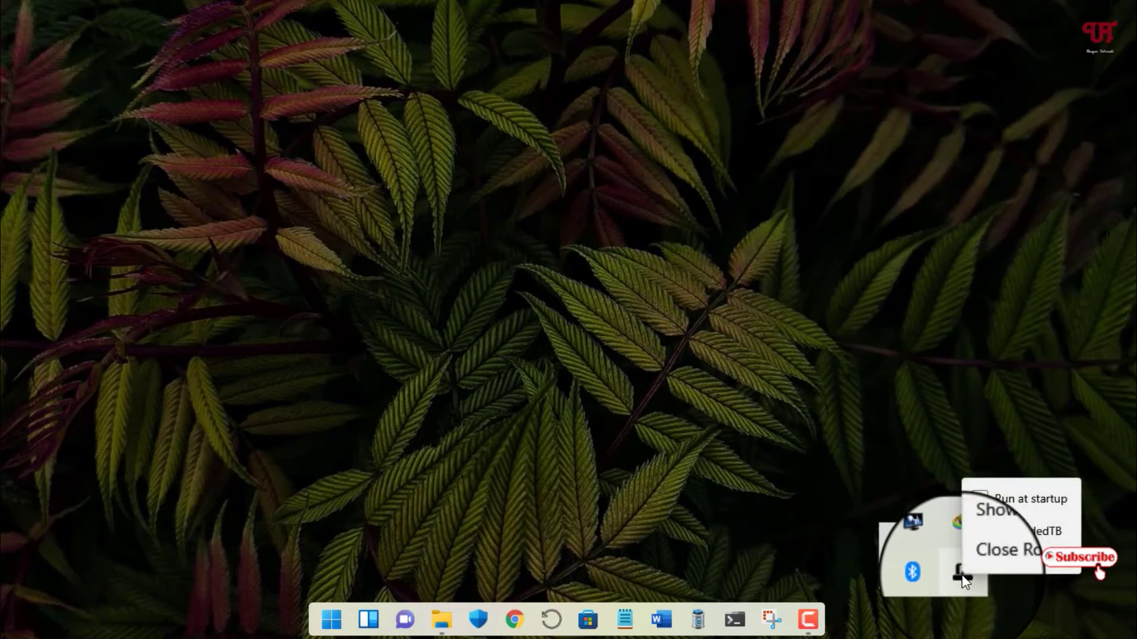
left_click(1015, 531)
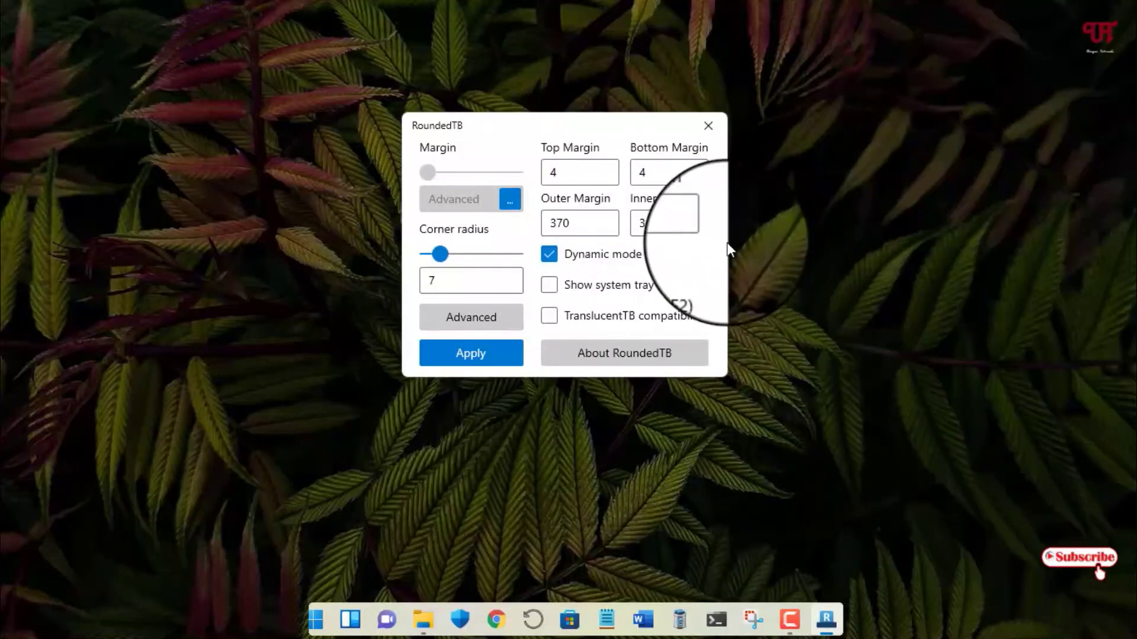
left_click(554, 256)
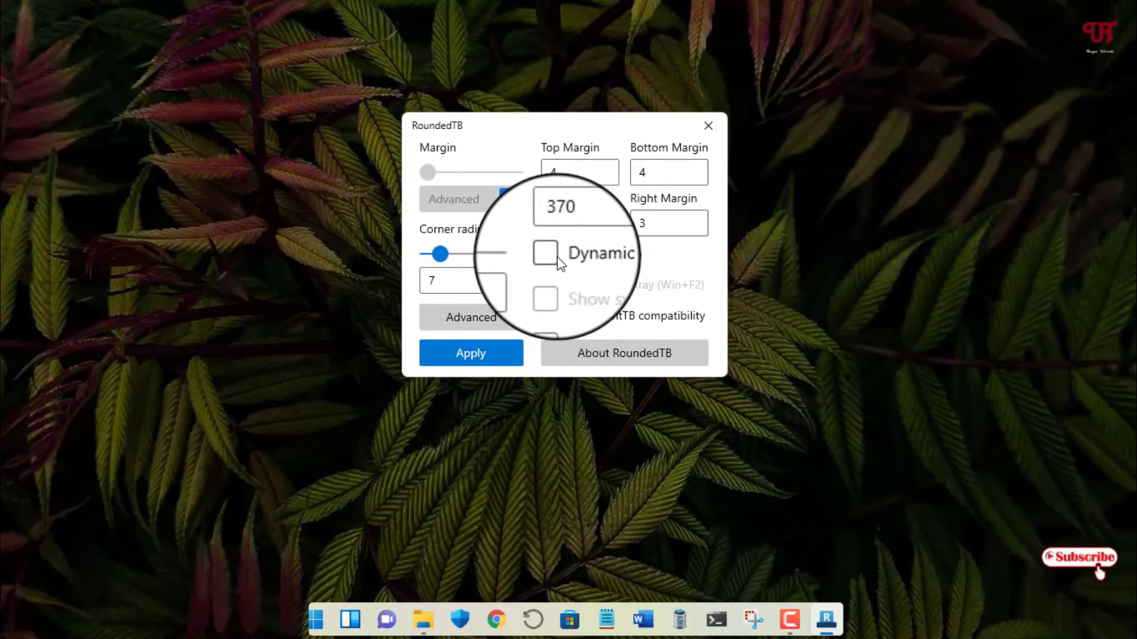
left_click(479, 354)
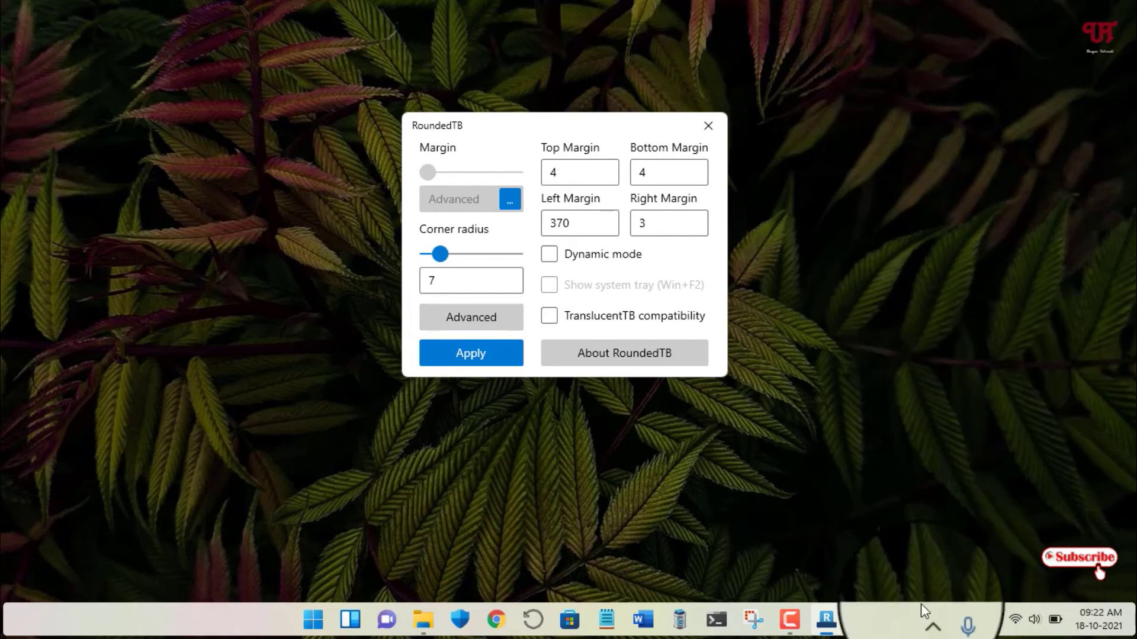
Step: Examine the Run at startup option offered by RoundedTB's system tray icon, and close the settings window
left_click(932, 625)
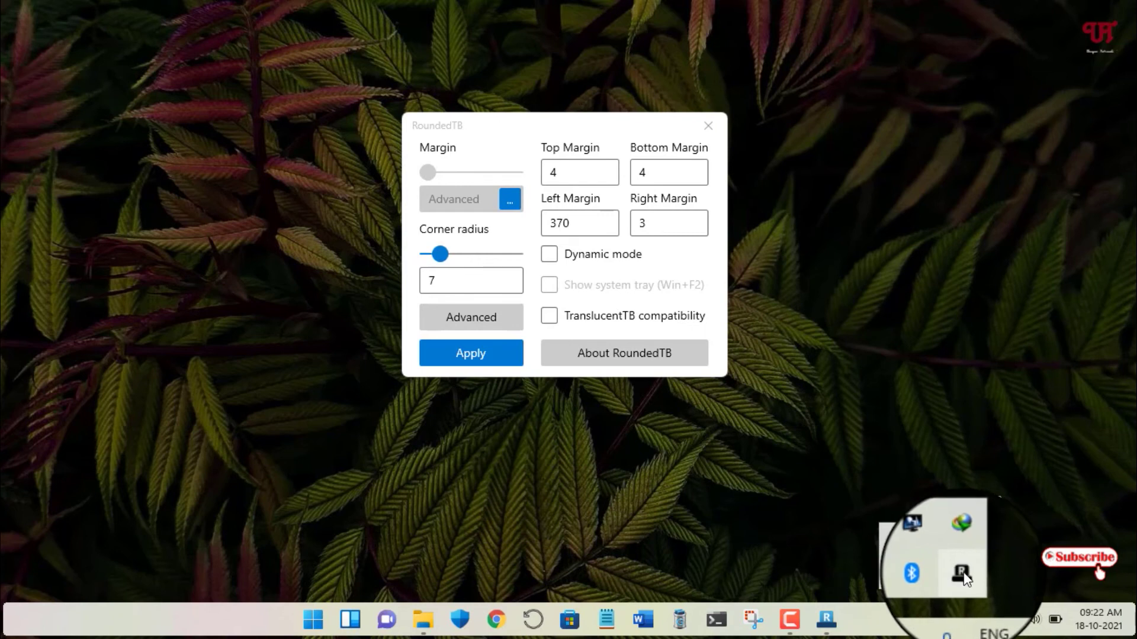
right_click(963, 575)
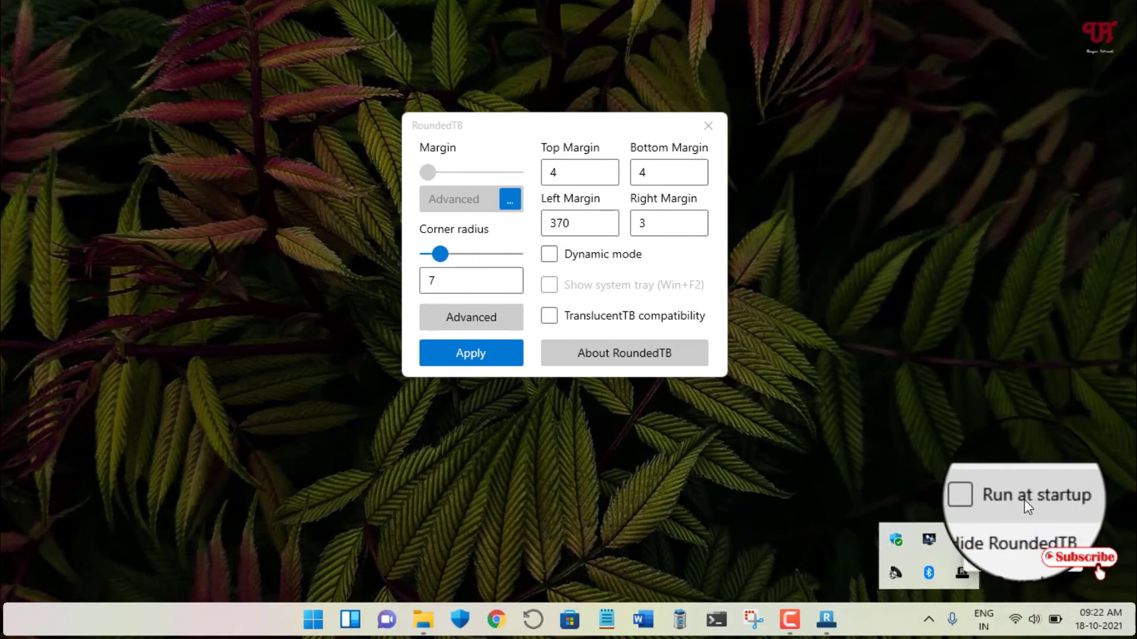
left_click(906, 468)
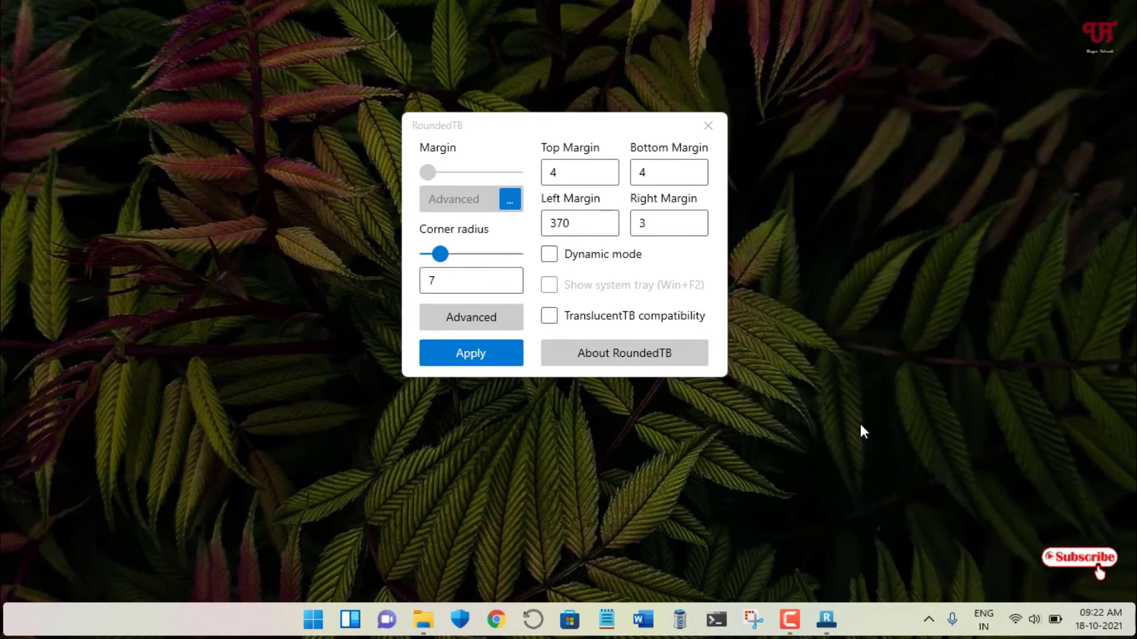
left_click(709, 126)
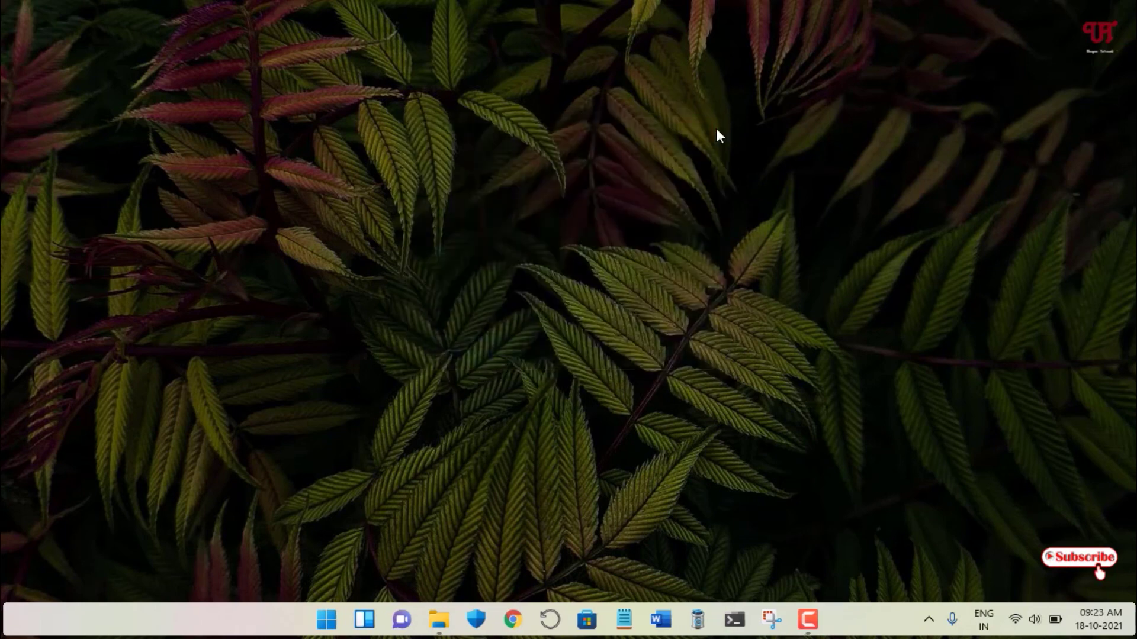